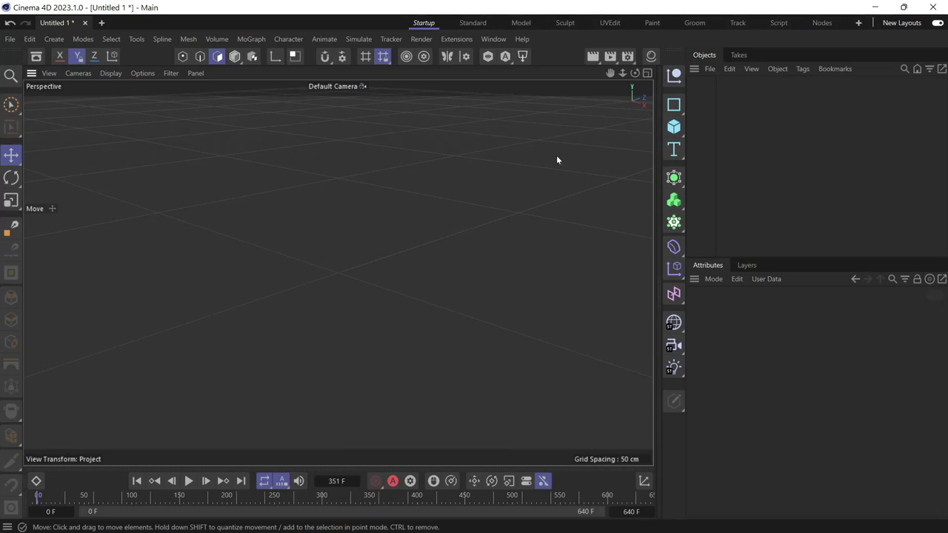
- Add a Cone primitive and scale it down to about half size
left_click(674, 127)
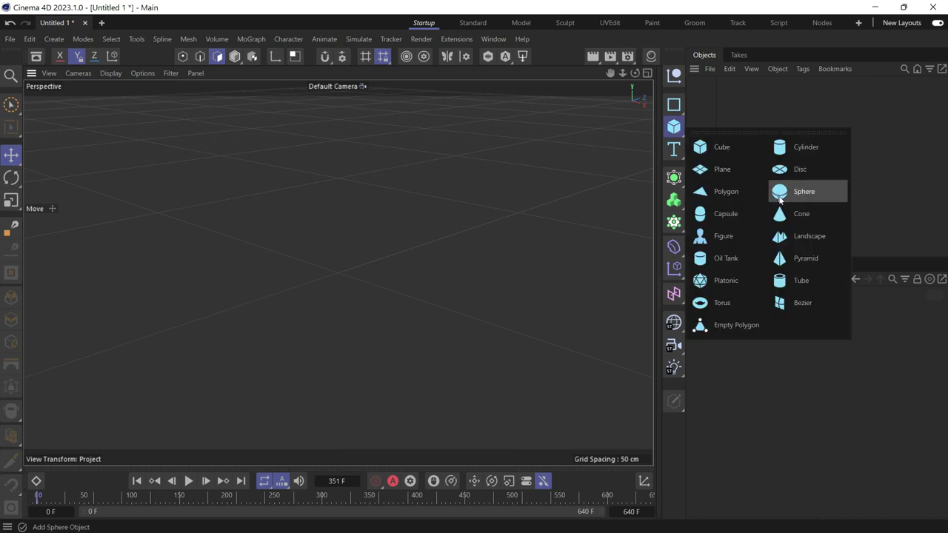
left_click(783, 215)
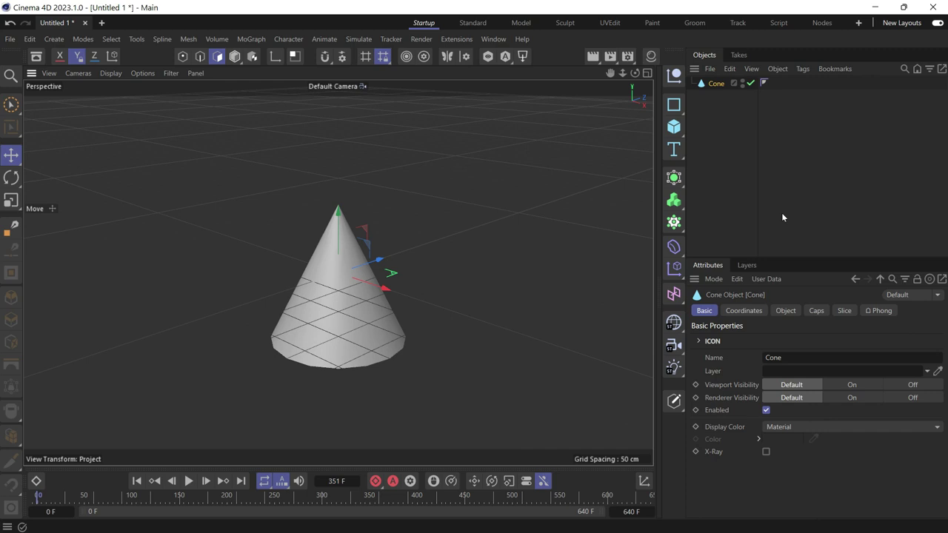
key("t")
left_click_drag(451, 150, 233, 326)
- Add a Cloner and parent the Cone under it
left_click(673, 200)
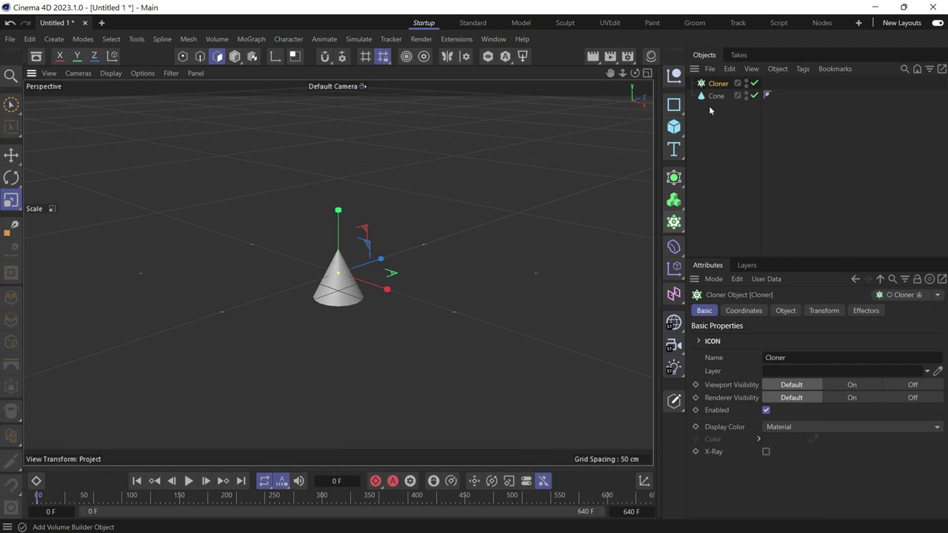
mouse_move(709, 96)
left_mouse_down()
mouse_move(718, 88)
mouse_move(722, 96)
left_mouse_up()
left_click(717, 83)
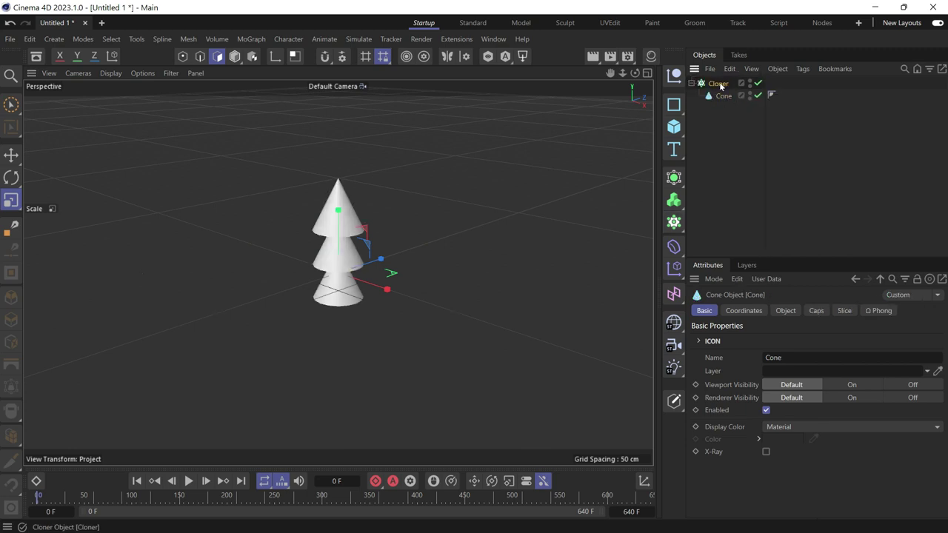
- Set the Cloner to Grid mode, Endpoint size 400 cm, counts 5 by 4
left_click(786, 311)
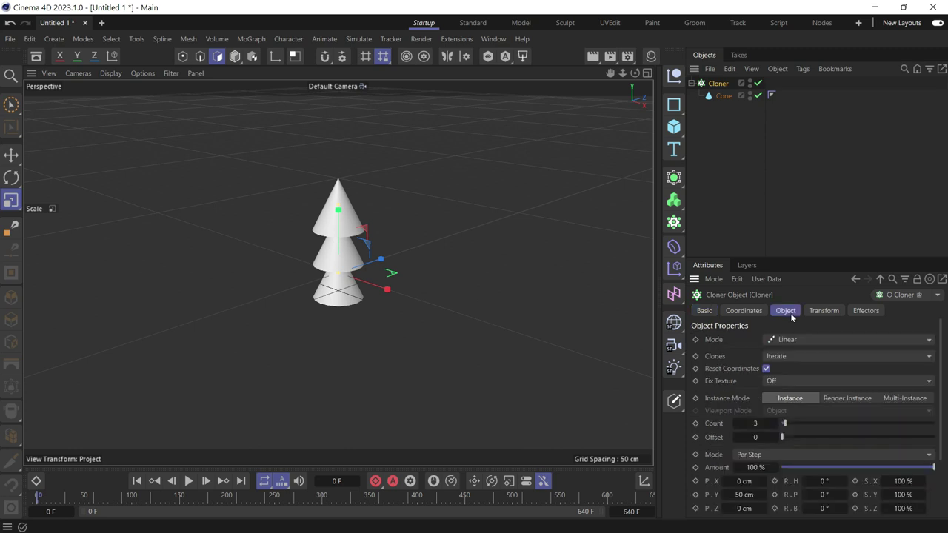
left_click(788, 340)
left_click(800, 393)
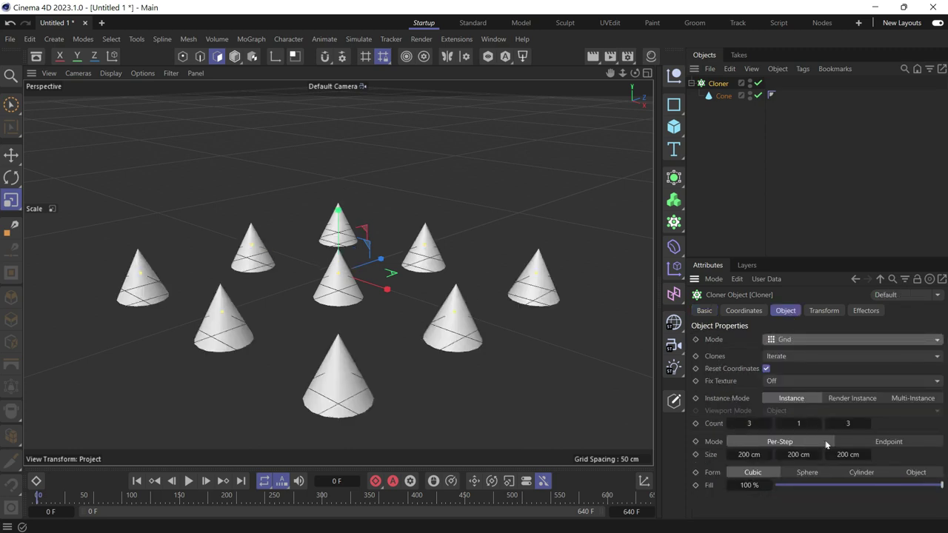
left_click(880, 441)
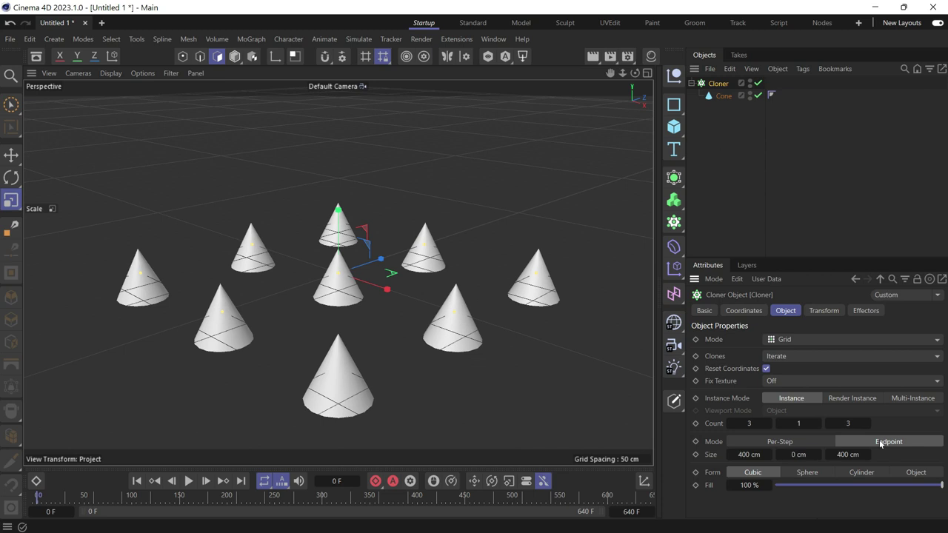
left_click(768, 424)
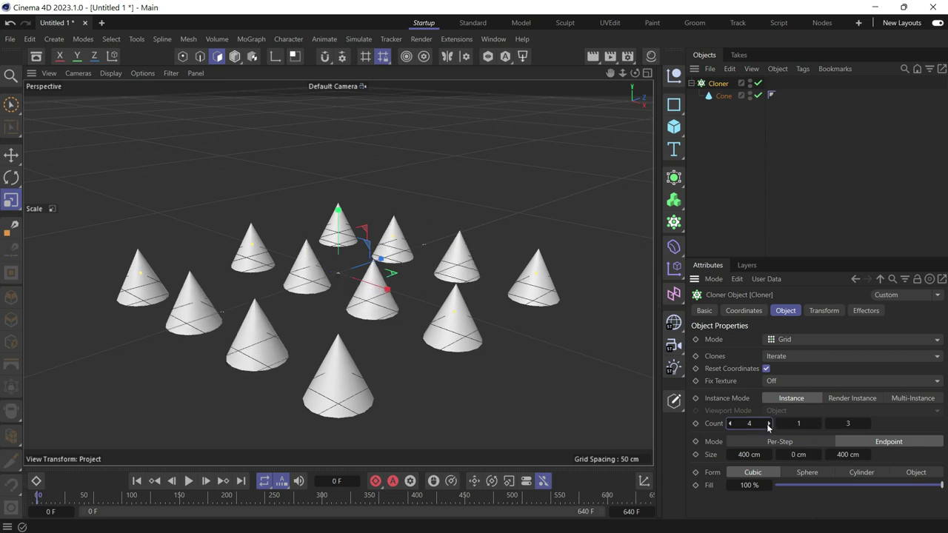
left_click(867, 423)
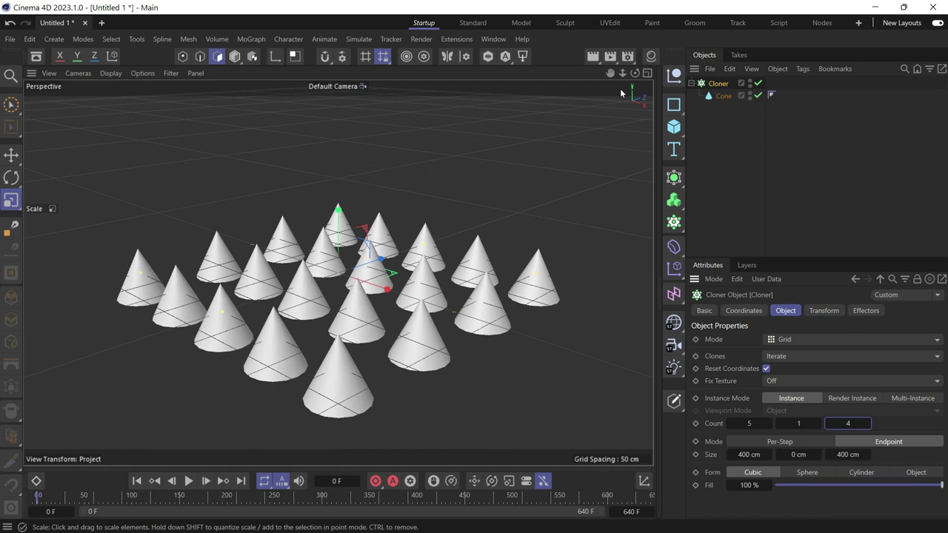
left_click_drag(612, 72, 611, 74)
- Raise the cloned cone grid high above the ground with the Move tool
key("e")
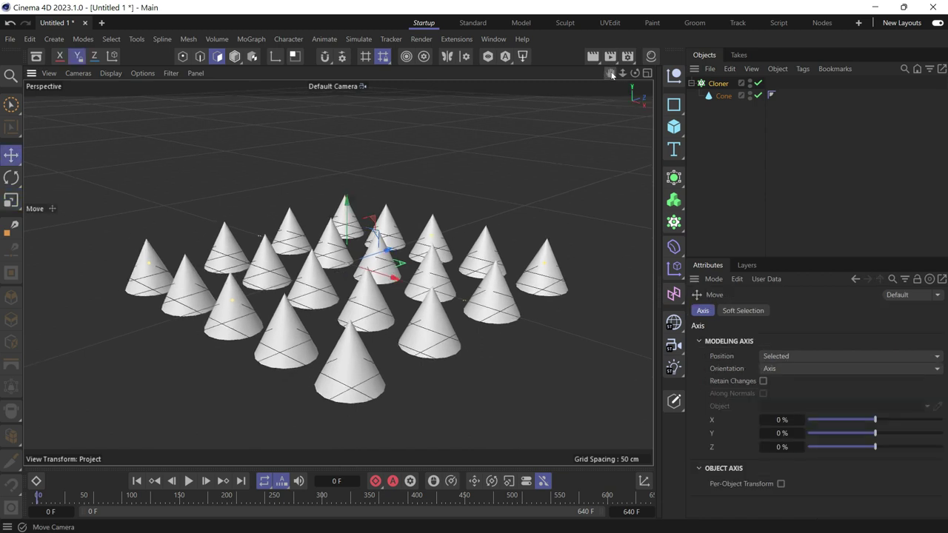
left_click_drag(345, 213, 359, 71)
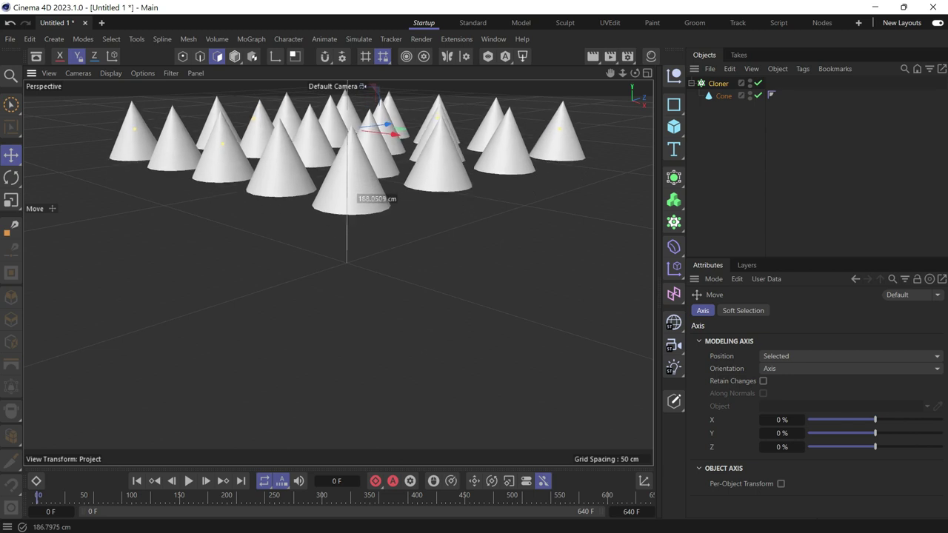
left_click_drag(610, 72, 610, 89)
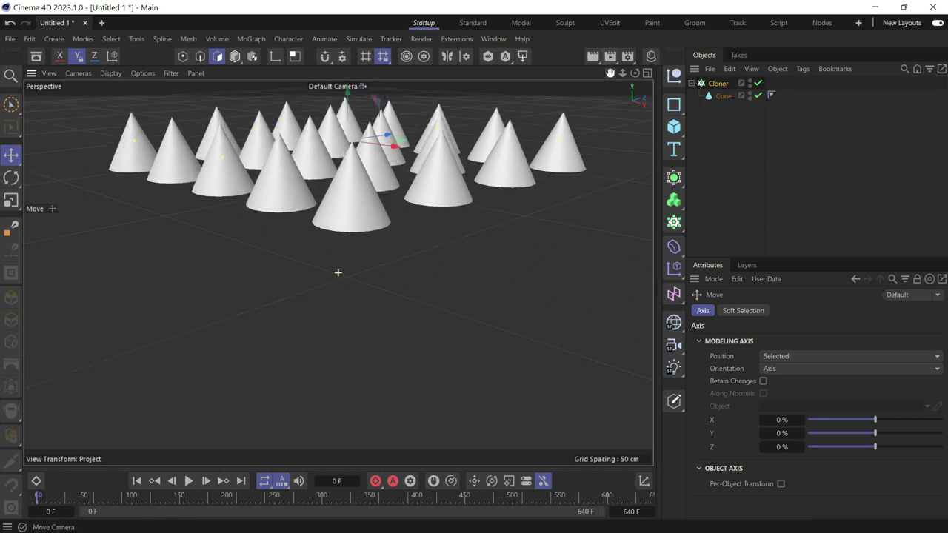
left_click_drag(337, 273, 620, 69)
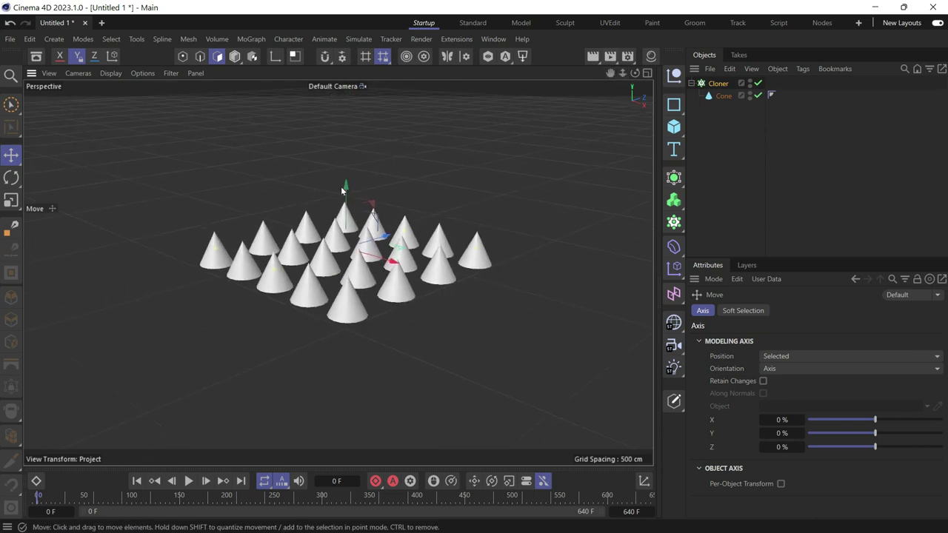
left_click_drag(342, 190, 343, 157)
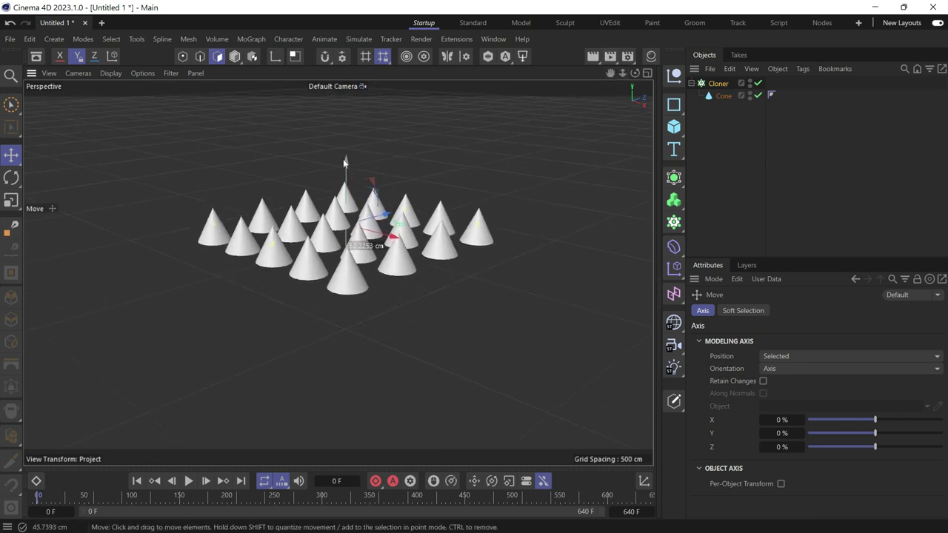
left_click(675, 127)
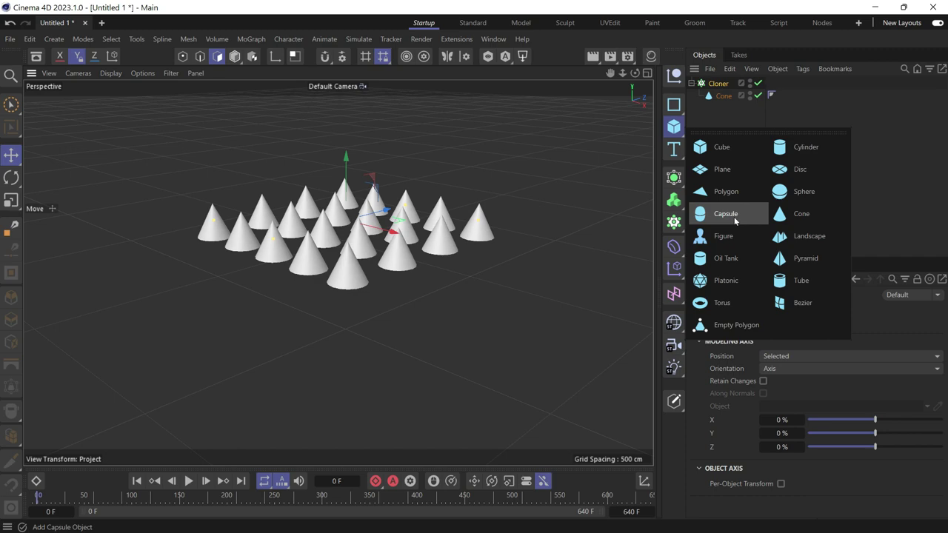
- Add a Plane beneath the cones and scale it up to about 163%
left_click(721, 169)
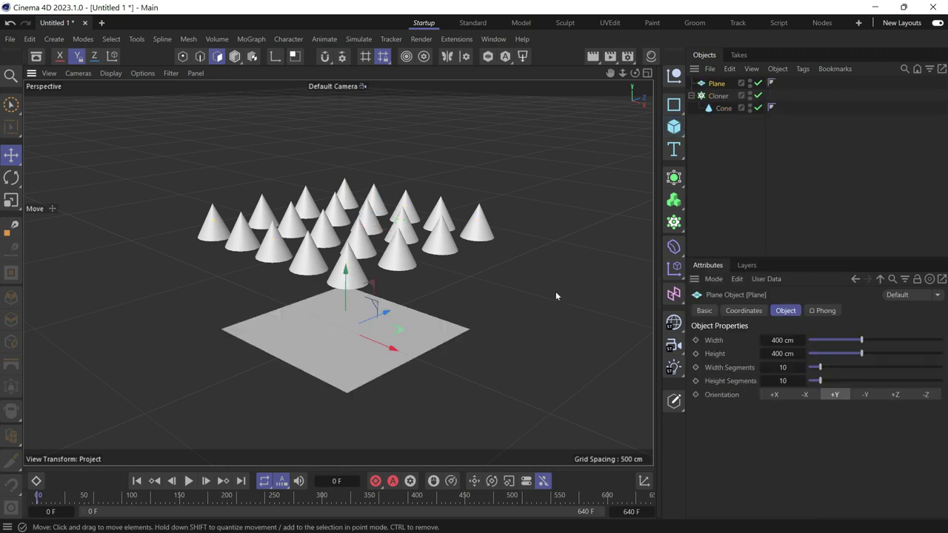
key("t")
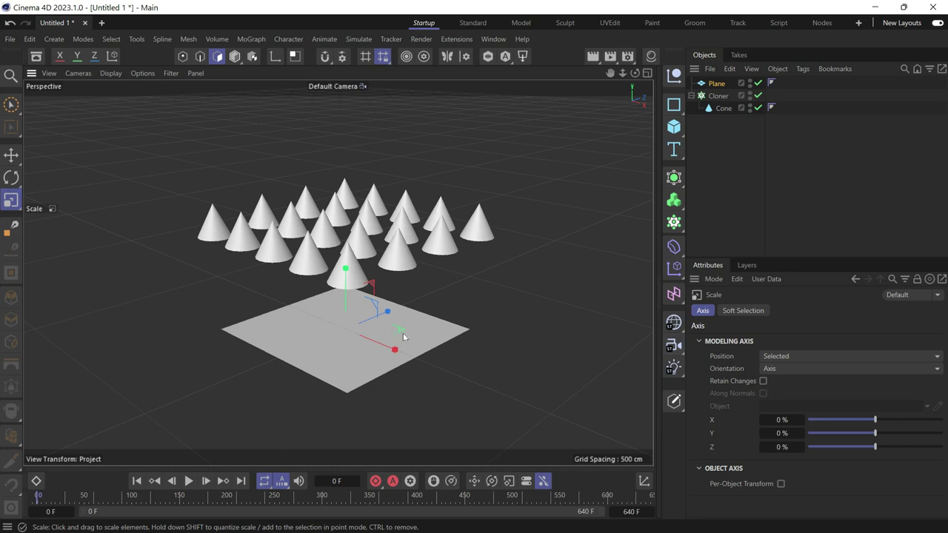
left_click_drag(398, 332, 452, 326)
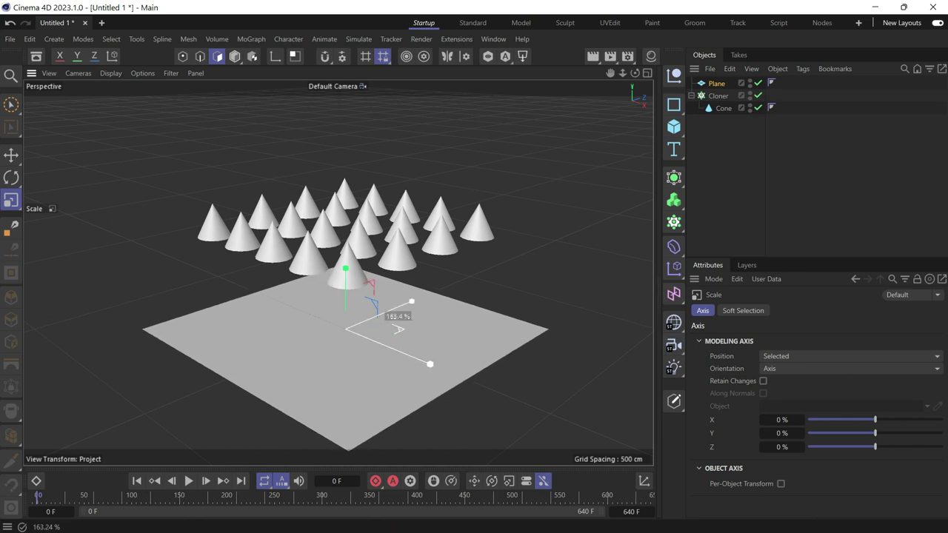
left_click_drag(398, 328, 398, 331)
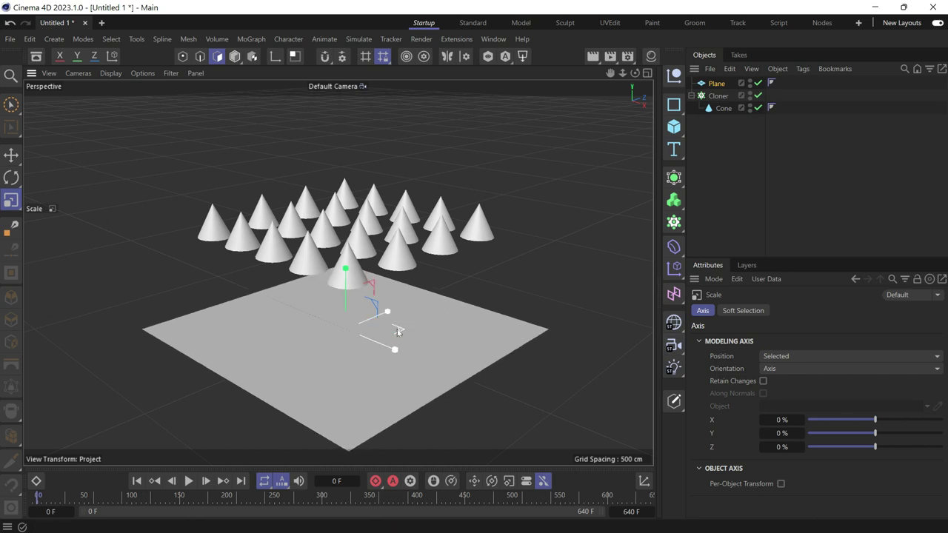
- Set the Cone's orientation to -Y so all clones point downward
right_click(717, 99)
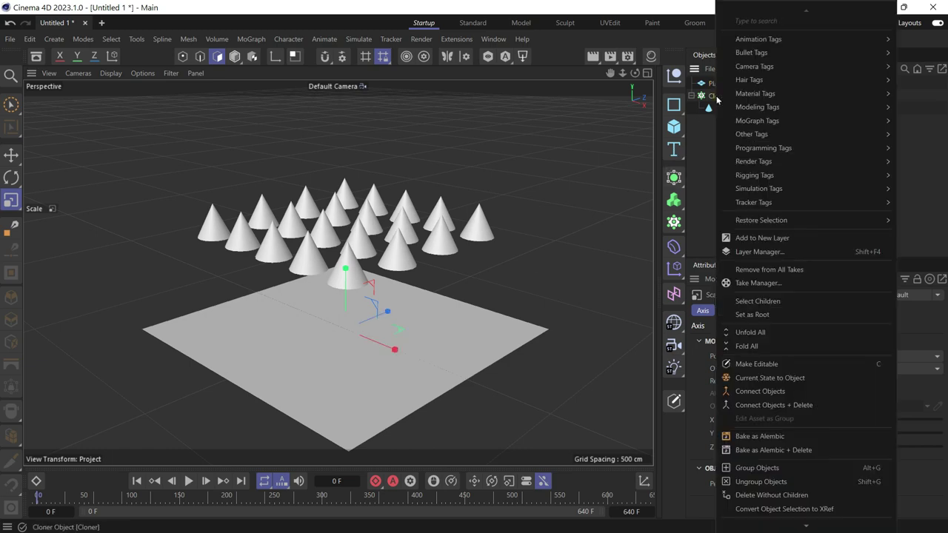
key("Escape")
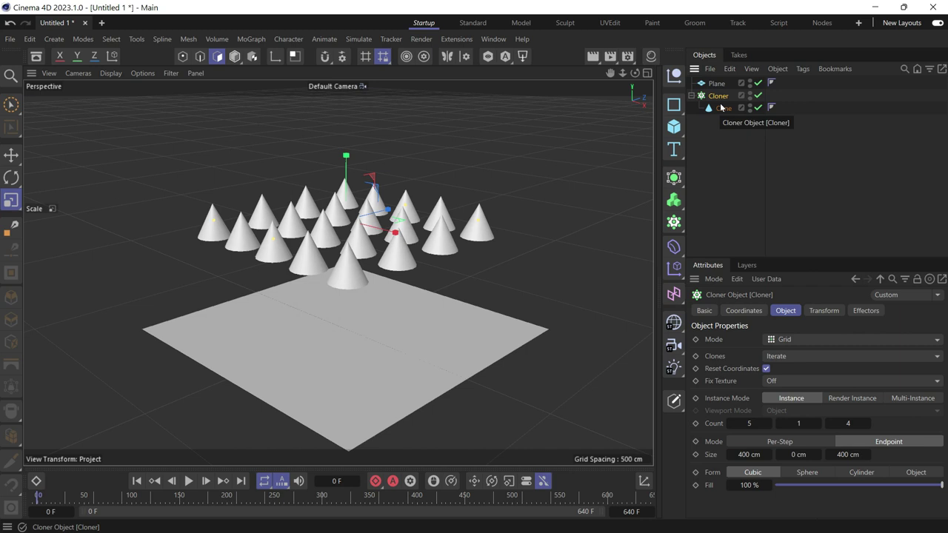
left_click(720, 108)
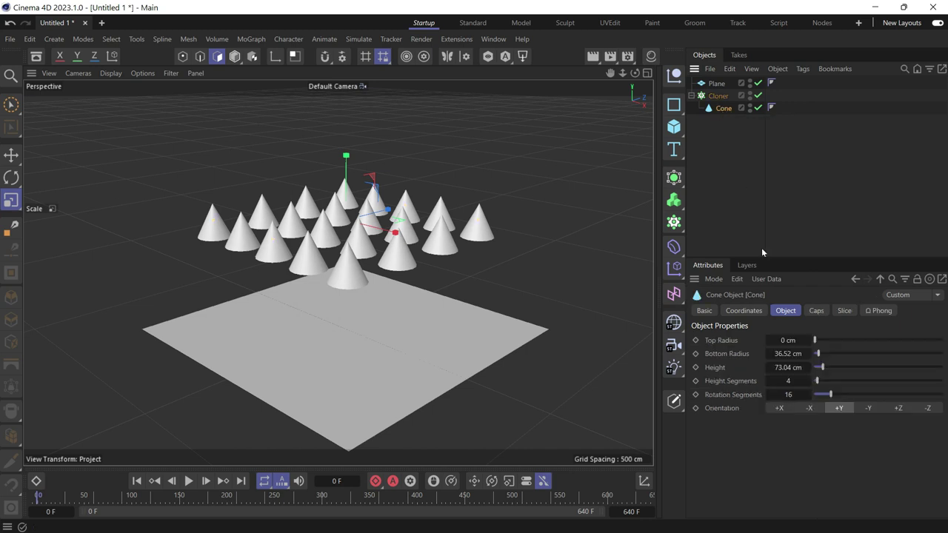
left_click(866, 408)
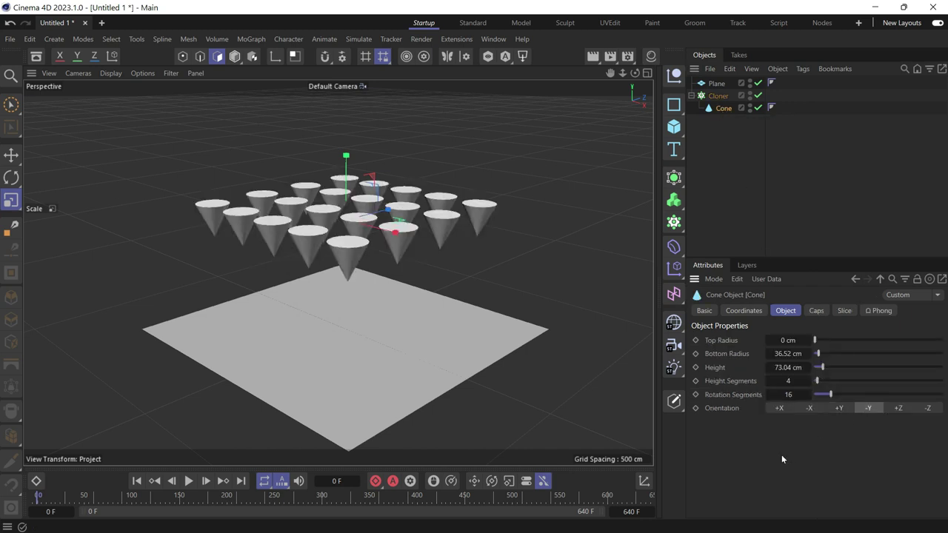
- Give the Cloner a Rigid Body tag and the Plane a Collider Body tag
right_click(717, 99)
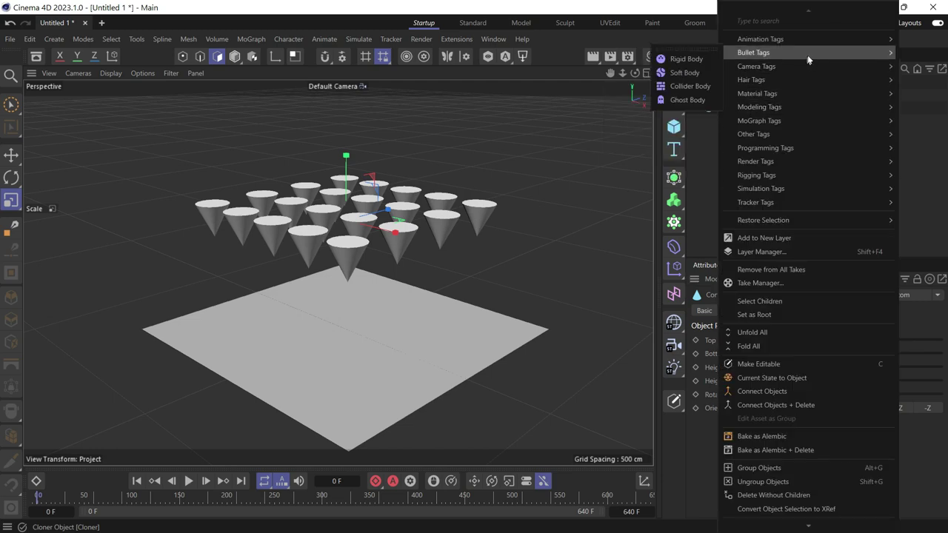
mouse_move(753, 53)
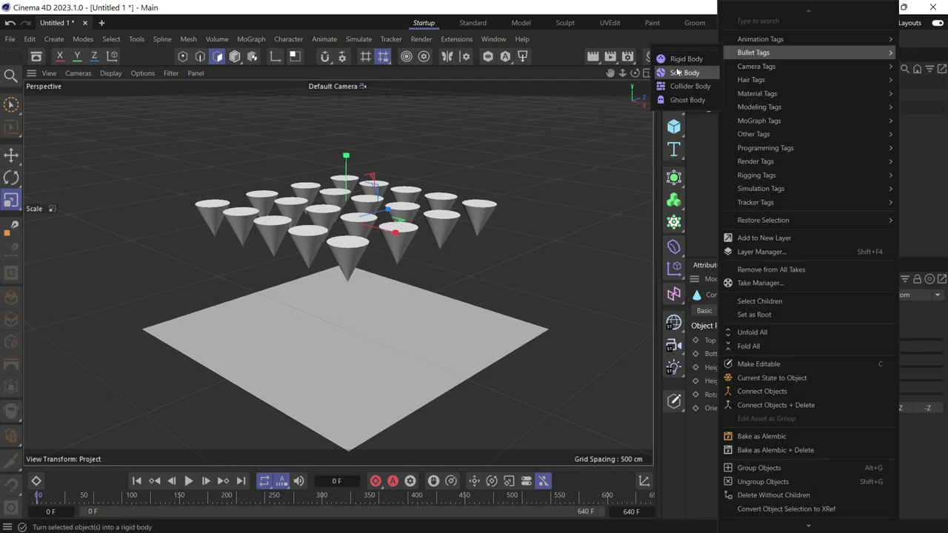
left_click(687, 59)
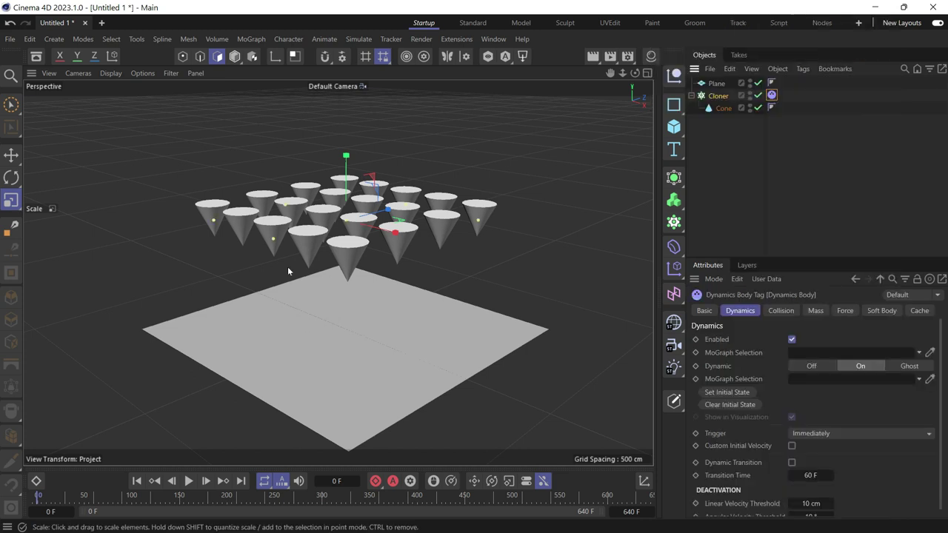
right_click(718, 84)
mouse_move(755, 52)
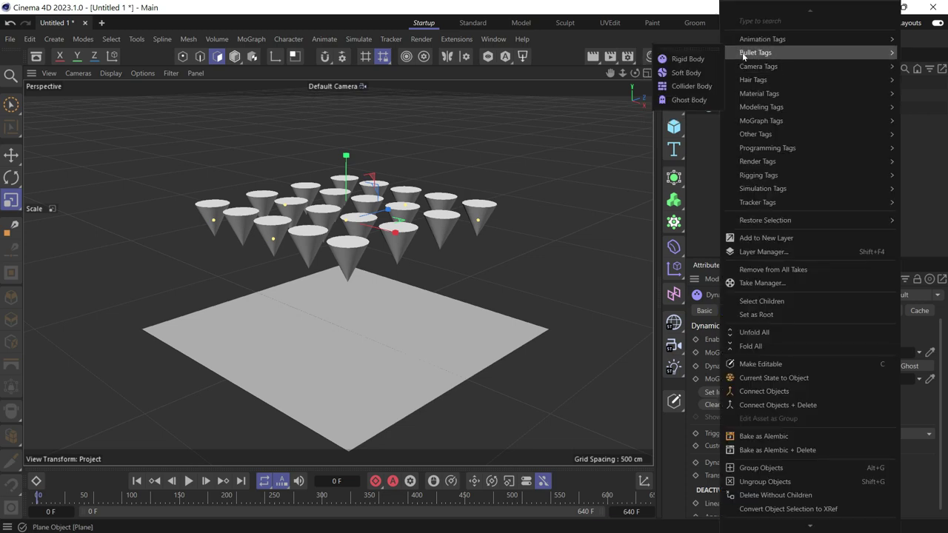
left_click(701, 92)
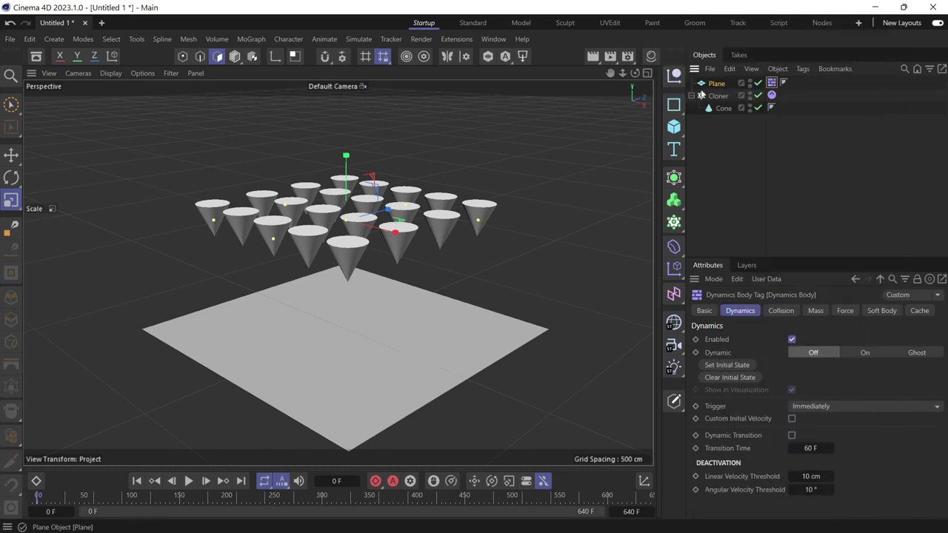
- Play the simulation to watch the cones fall, then rewind to the start
left_click(189, 480)
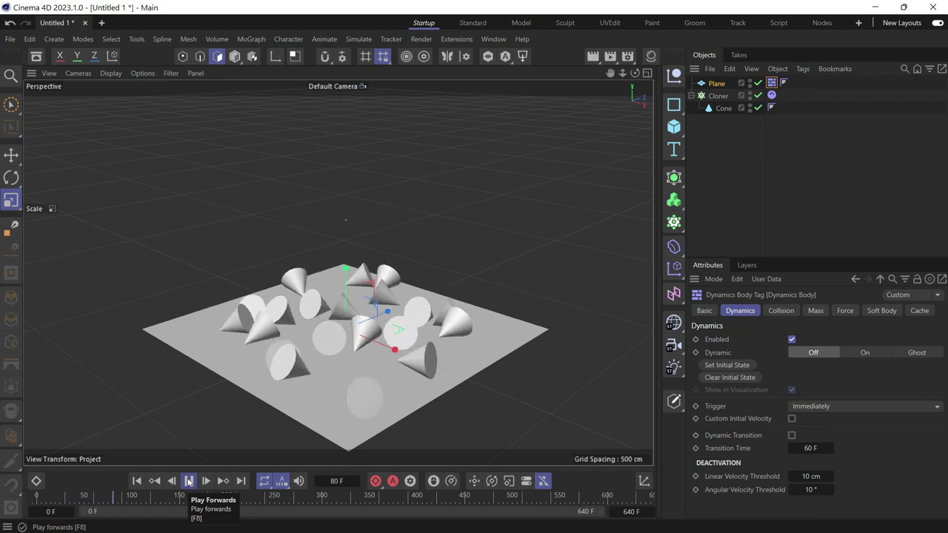
left_click(188, 480)
left_click(138, 481)
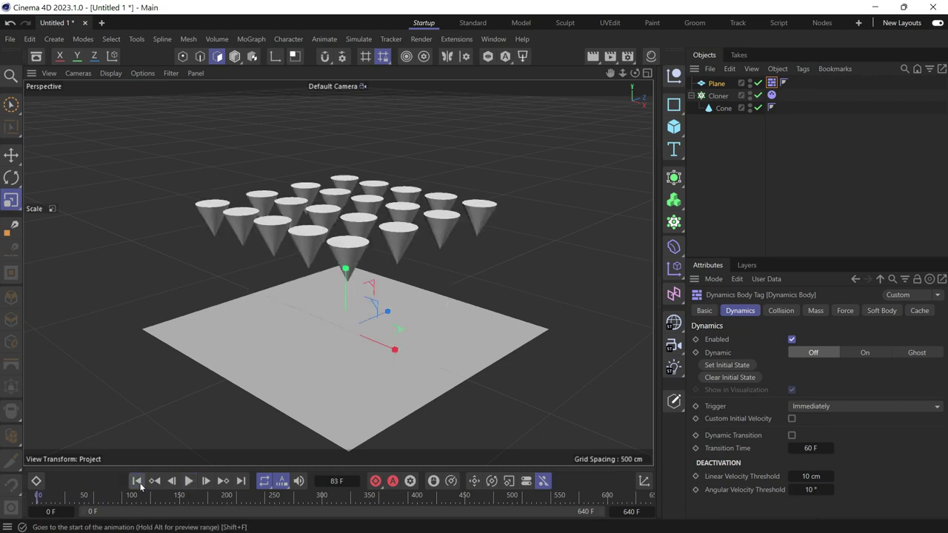
left_click_drag(635, 73, 652, 97)
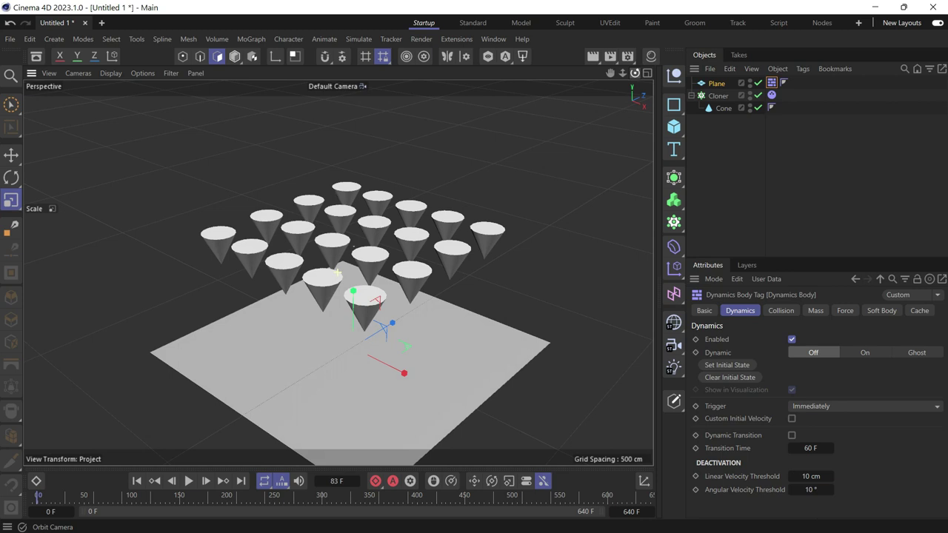
mouse_move(611, 72)
left_mouse_down()
mouse_move(610, 82)
mouse_move(611, 68)
mouse_move(621, 77)
left_mouse_up()
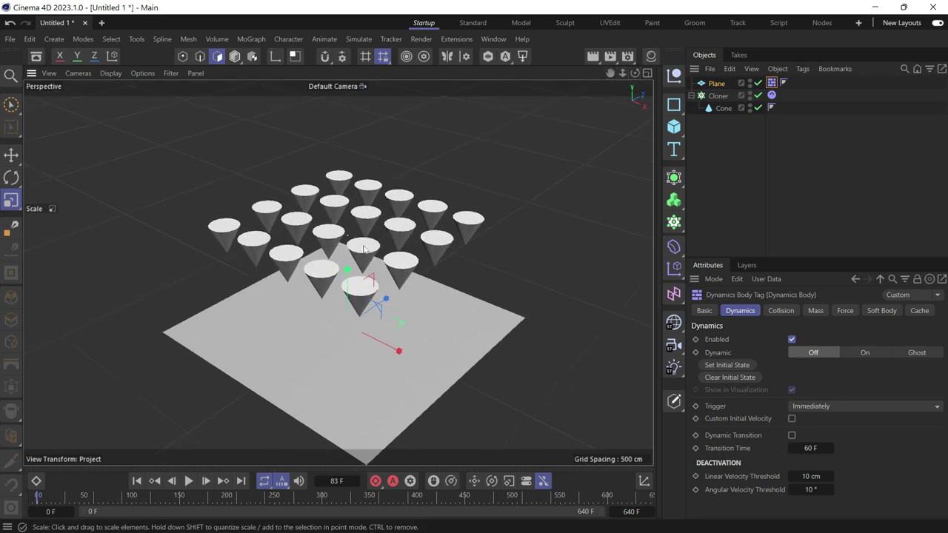
- Add an icosahedron Platonic and move it beside the cone grid at cone height
left_click(672, 126)
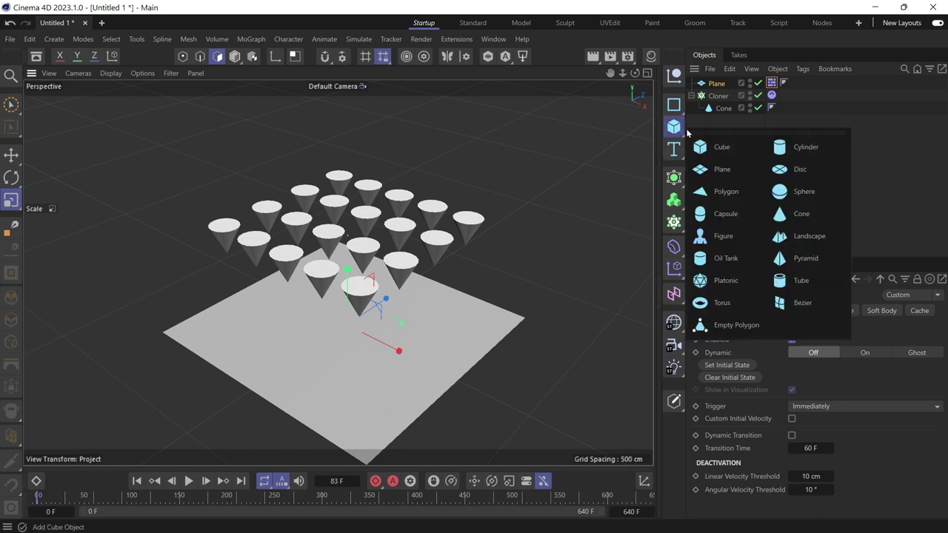
left_click(730, 287)
key("e")
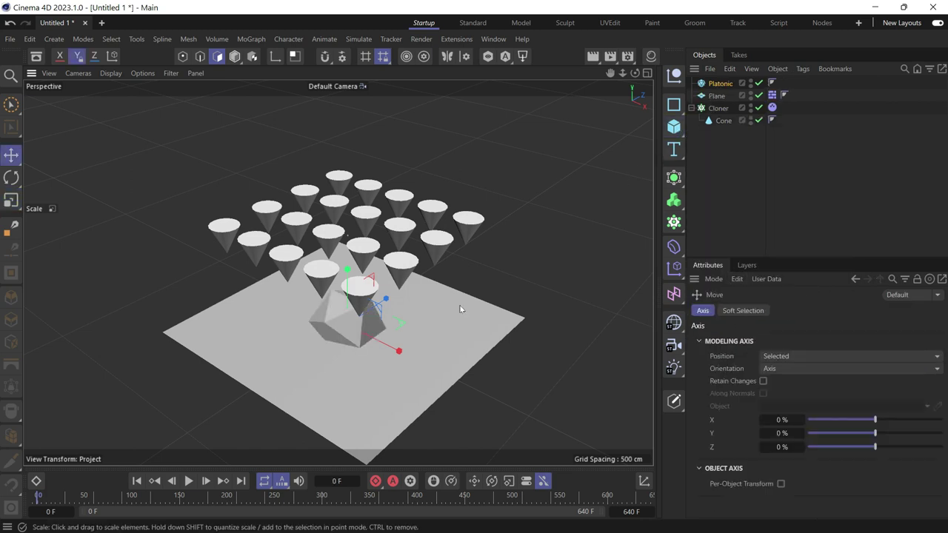
mouse_move(354, 291)
left_mouse_down()
mouse_move(376, 232)
mouse_move(561, 296)
left_mouse_up()
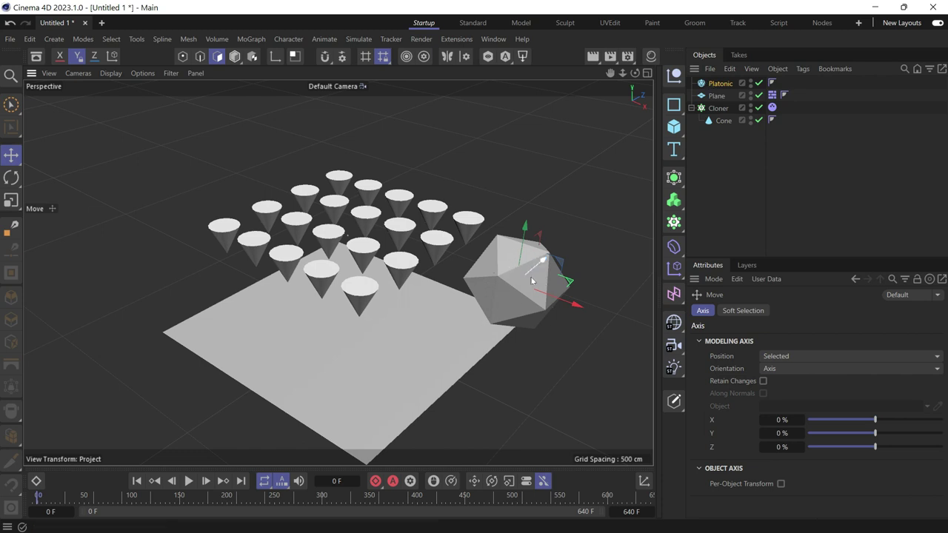
- Give the Platonic a Display tag with Shading Mode set to Lines
right_click(711, 88)
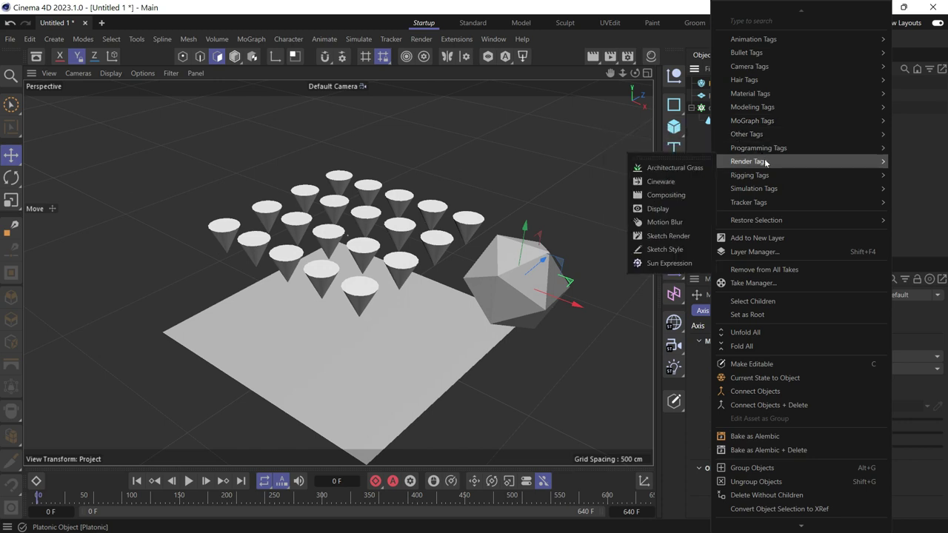
mouse_move(748, 161)
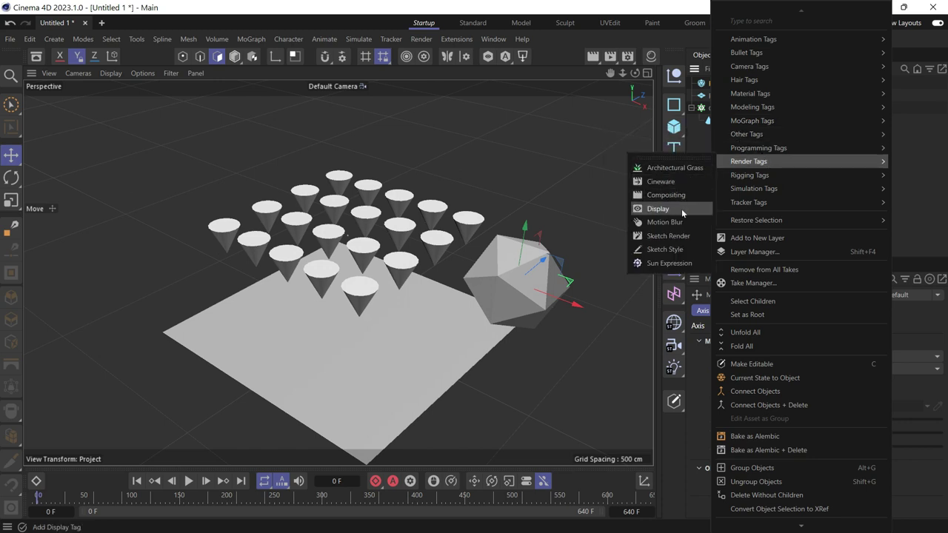
left_click(681, 208)
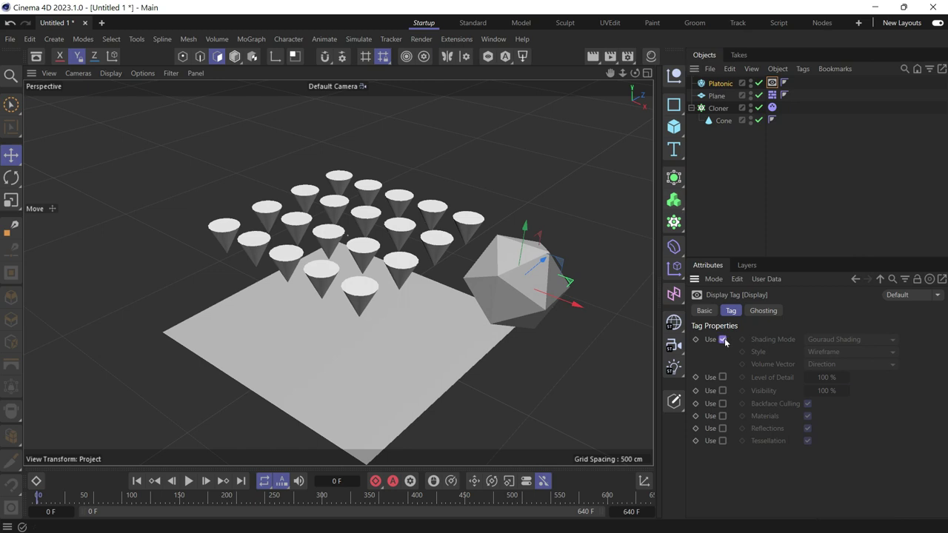
left_click(827, 338)
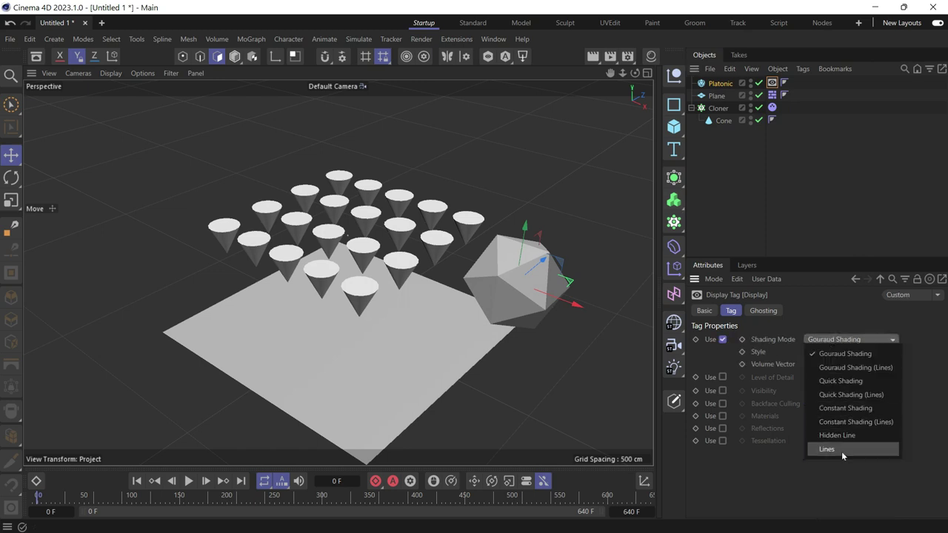
left_click(841, 450)
left_click_drag(634, 74, 615, 74)
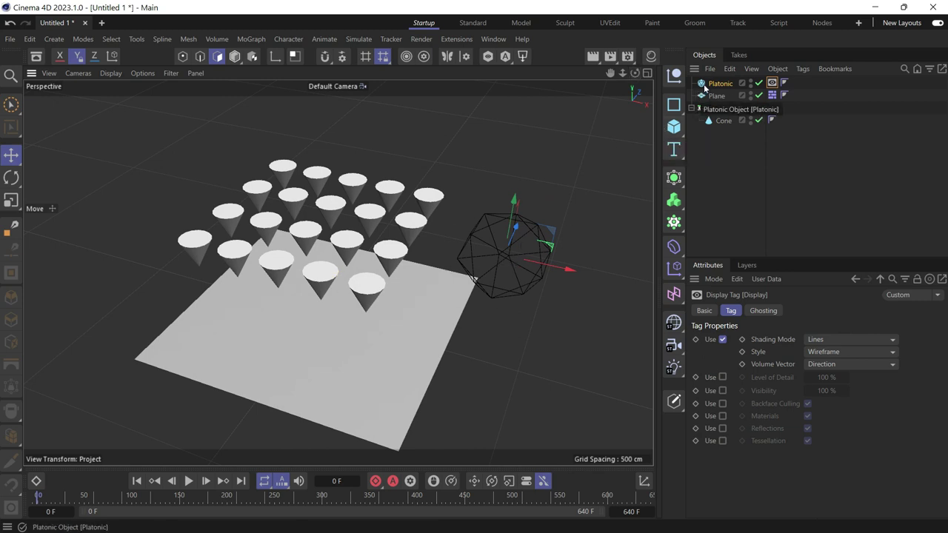
- Add a Ghost Body dynamics tag to the wireframe Platonic
right_click(706, 85)
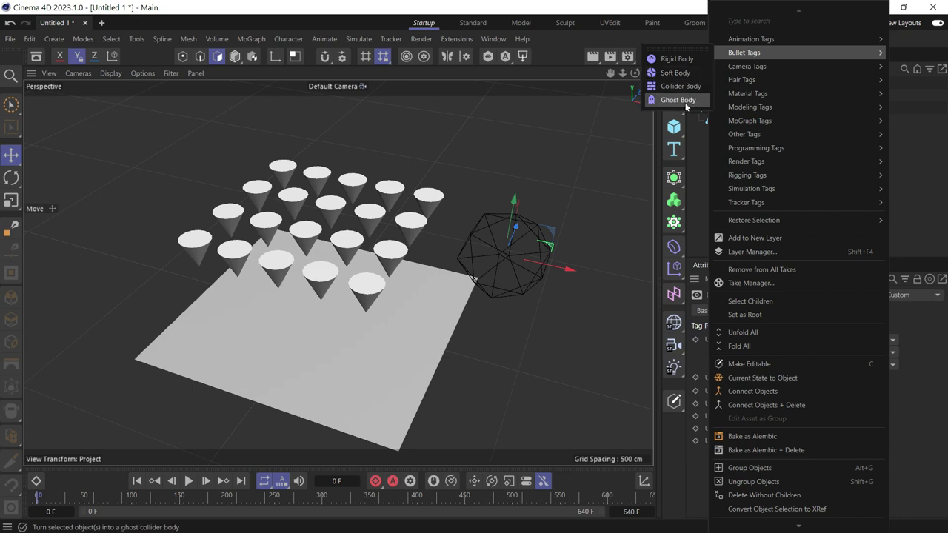
left_click(677, 100)
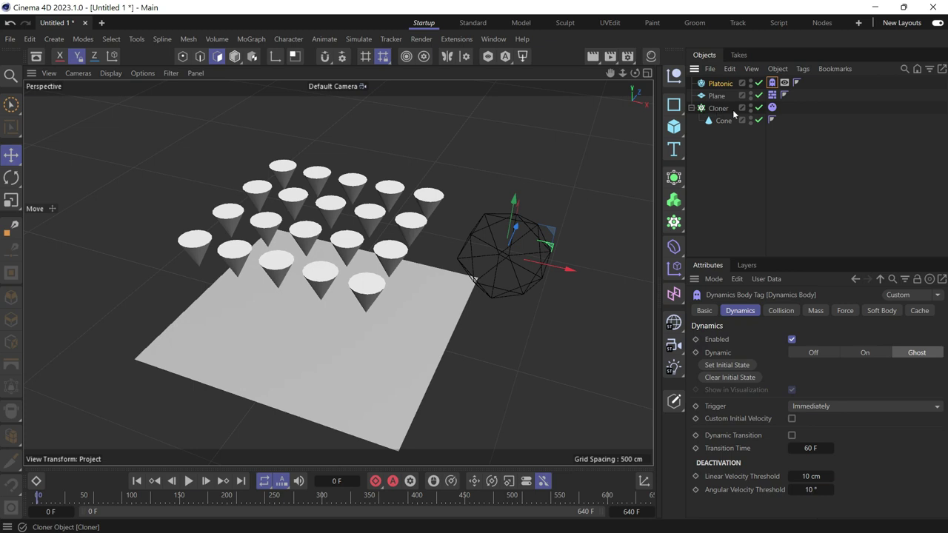
- Set the cones' Dynamics Body trigger to On Collision and play the animation
left_click(772, 107)
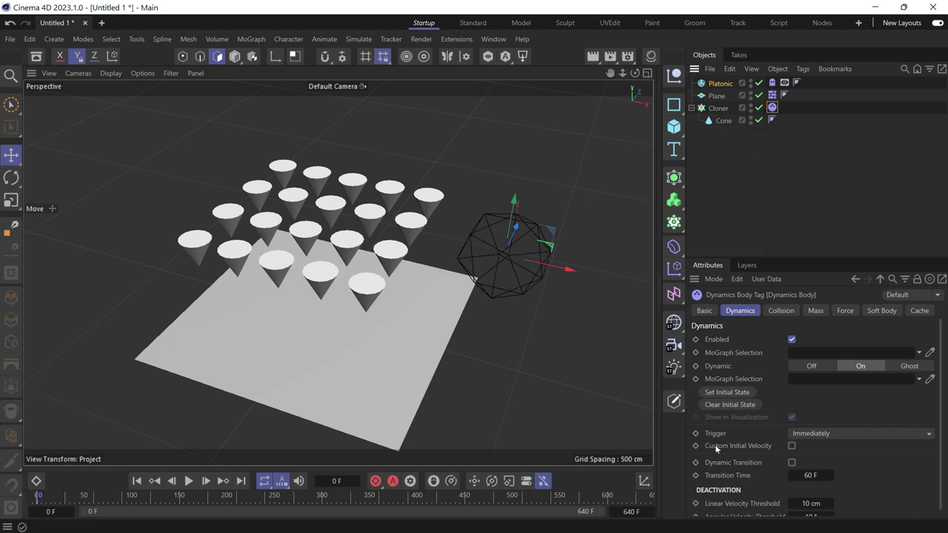
left_click(811, 434)
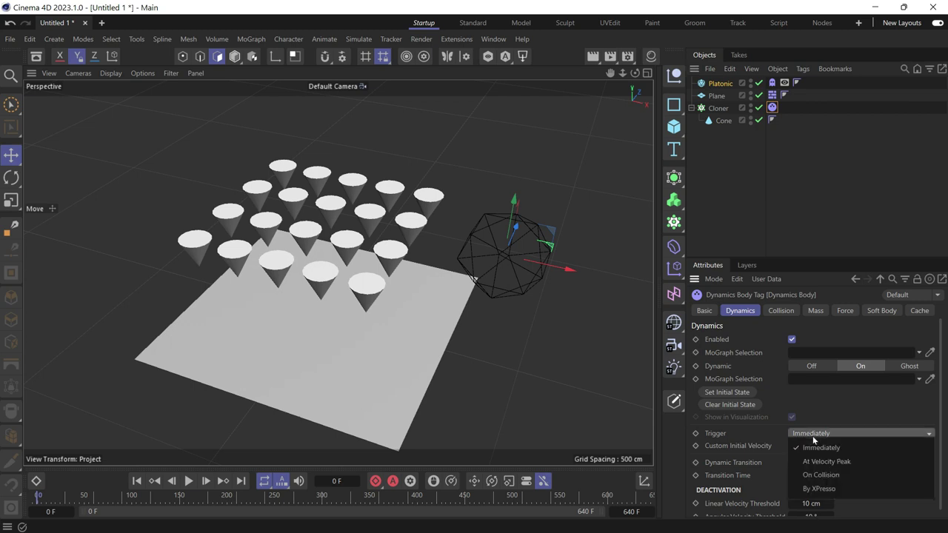
left_click(823, 479)
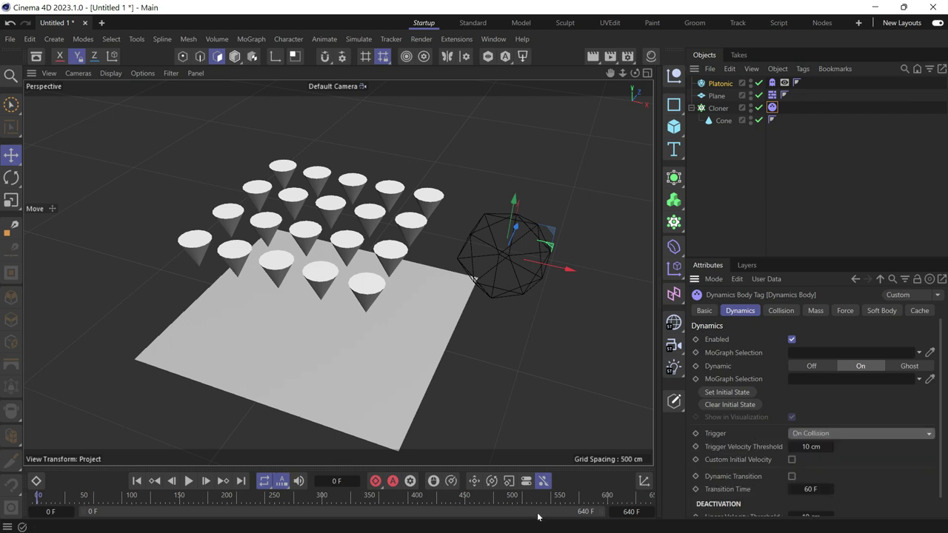
left_click(189, 480)
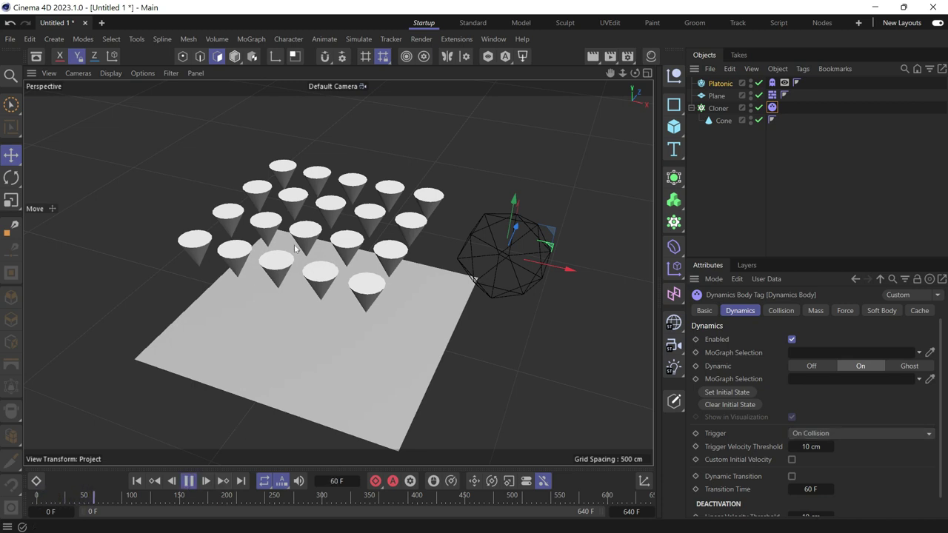
- Move the wireframe Platonic left, closer to the hanging cone grid
left_click(720, 84)
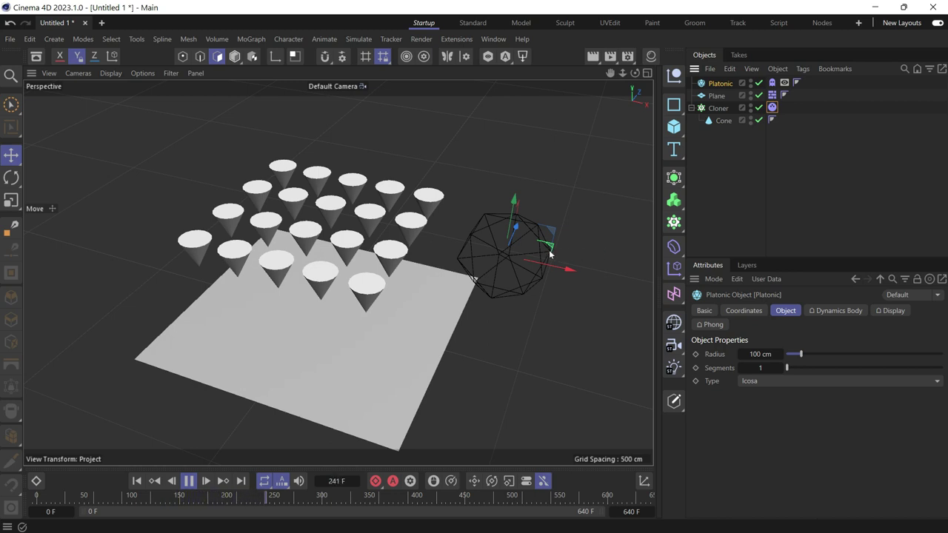
mouse_move(551, 255)
left_mouse_down()
mouse_move(316, 201)
mouse_move(348, 174)
mouse_move(464, 190)
mouse_move(474, 211)
mouse_move(444, 233)
mouse_move(403, 194)
mouse_move(252, 211)
mouse_move(348, 190)
mouse_move(484, 227)
mouse_move(530, 213)
left_mouse_up()
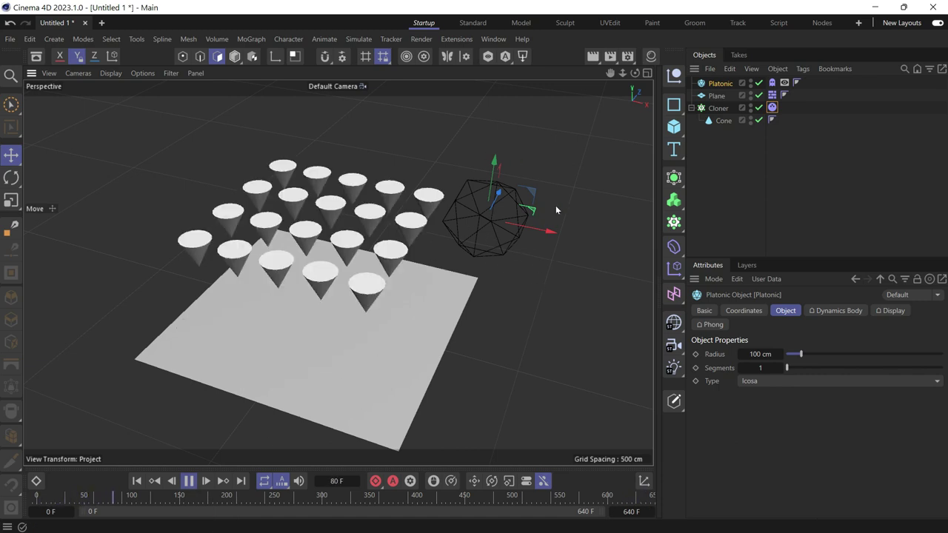
- Change the Platonic's Dynamics Body from Ghost to Off, then sweep it through the cone grid
right_click(719, 83)
left_click(761, 187)
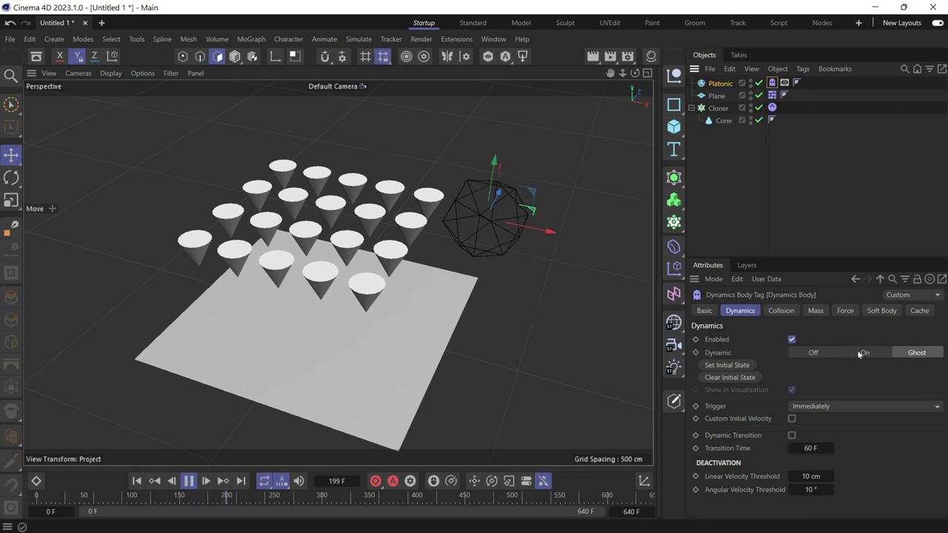
left_click(811, 354)
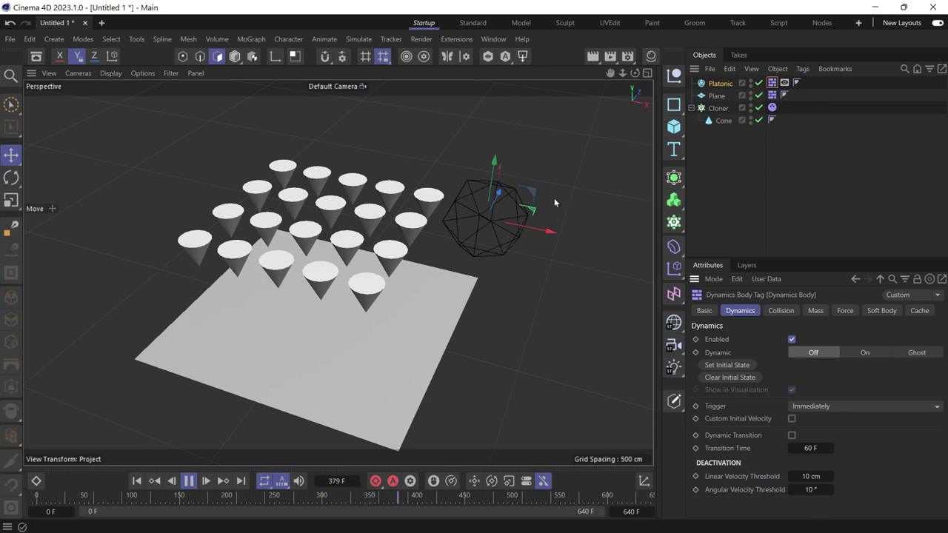
mouse_move(558, 203)
left_mouse_down()
mouse_move(376, 196)
mouse_move(370, 148)
mouse_move(450, 165)
mouse_move(358, 247)
mouse_move(336, 177)
mouse_move(367, 174)
mouse_move(400, 213)
left_mouse_up()
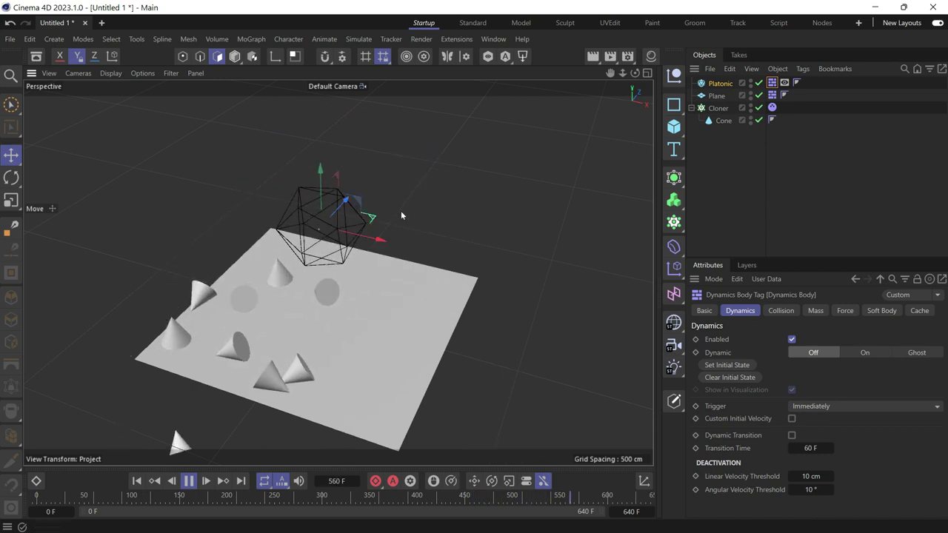